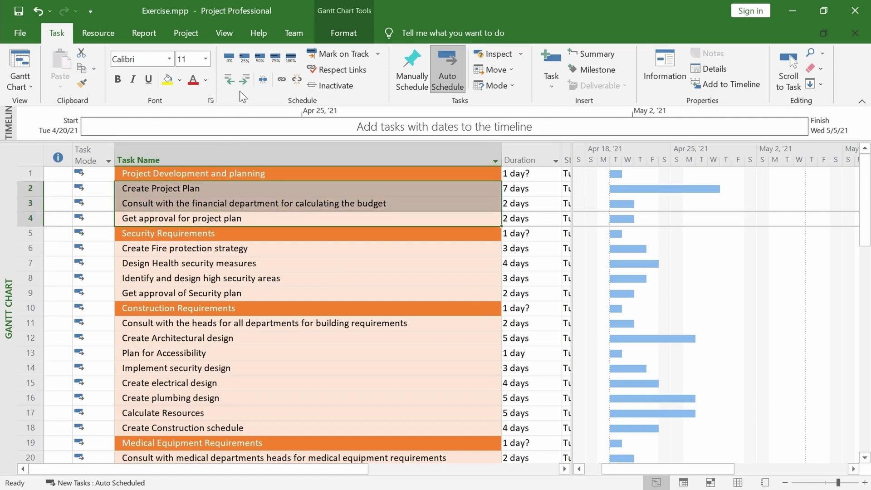
Indent tasks 2–4 under Project Development and planning and tasks 6–9 under Security Requirements as subtasks.
click(244, 80)
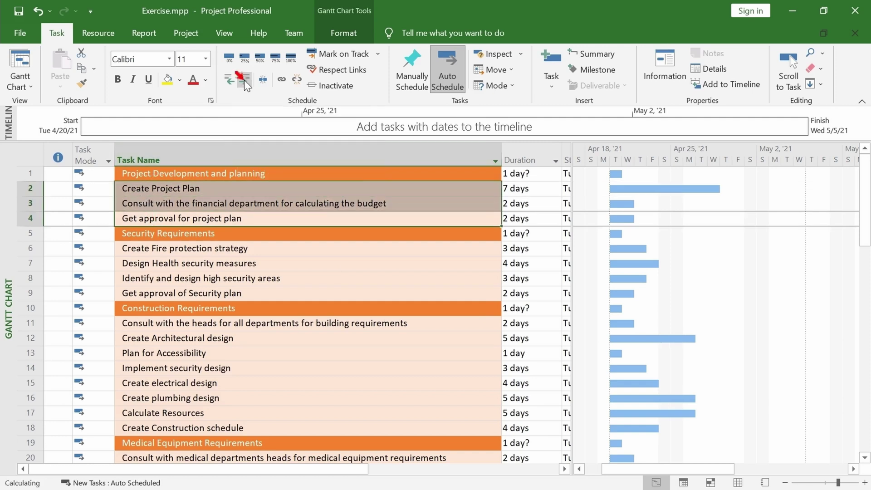
drag(203, 245, 213, 294)
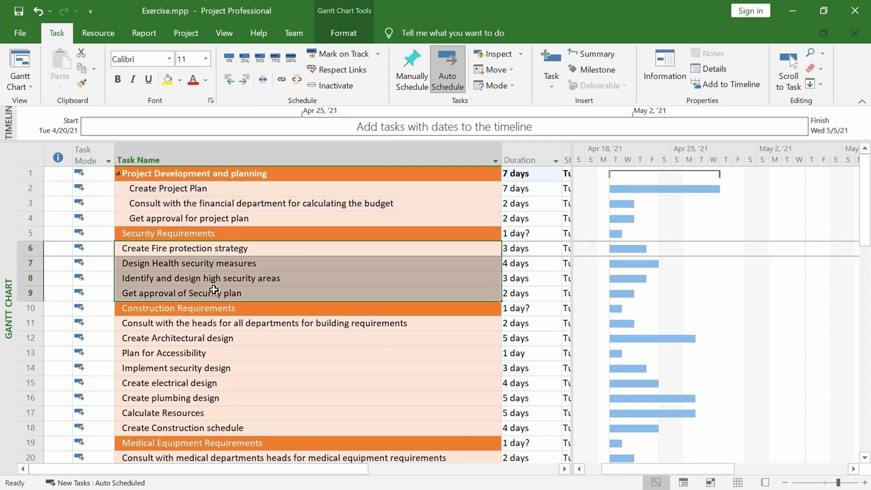
click(249, 80)
Indent tasks 11–18 under Construction Requirements and tasks 20–22 under Medical Equipment Requirements.
click(216, 326)
drag(216, 326, 234, 423)
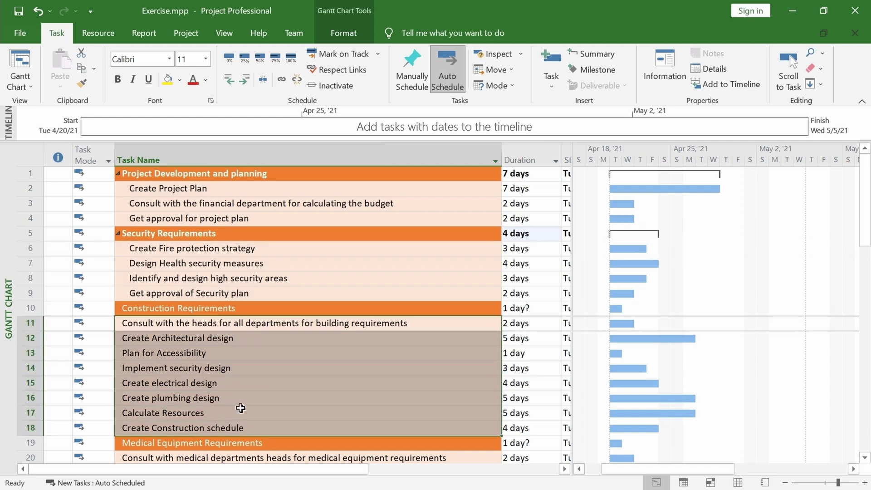
click(245, 80)
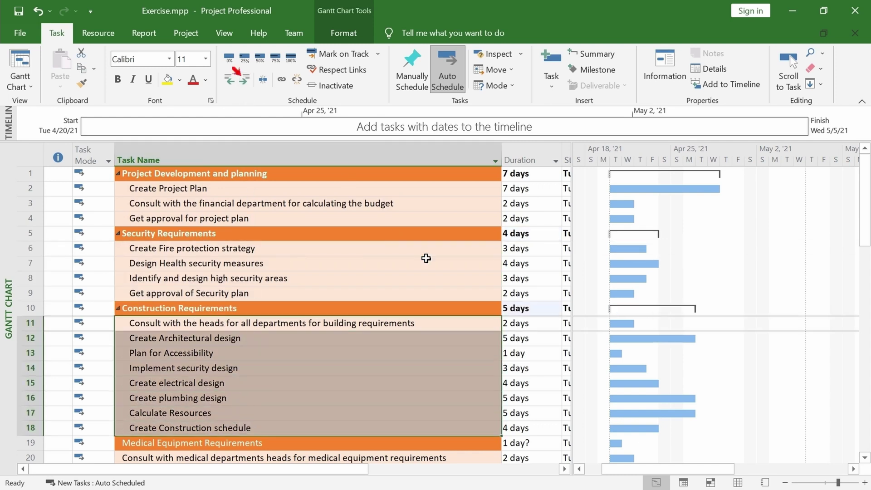
scroll(524, 343, down, 4)
scroll(524, 344, down, 1)
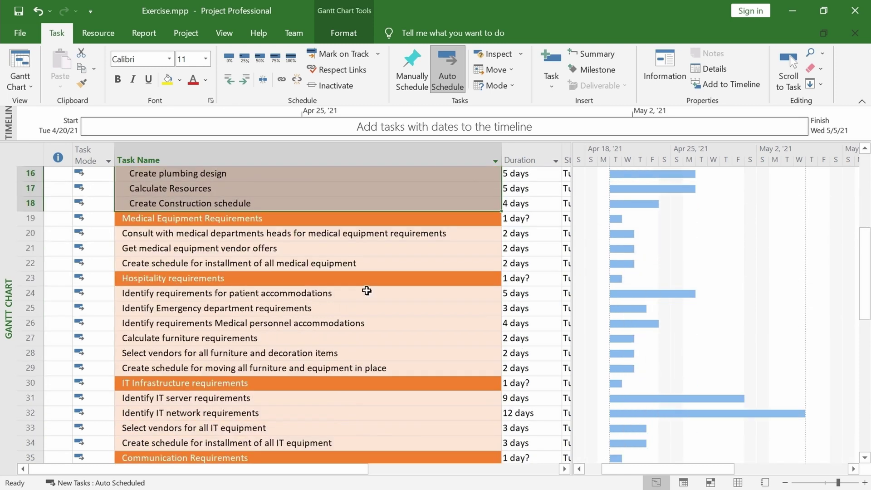
drag(138, 236, 141, 264)
click(244, 80)
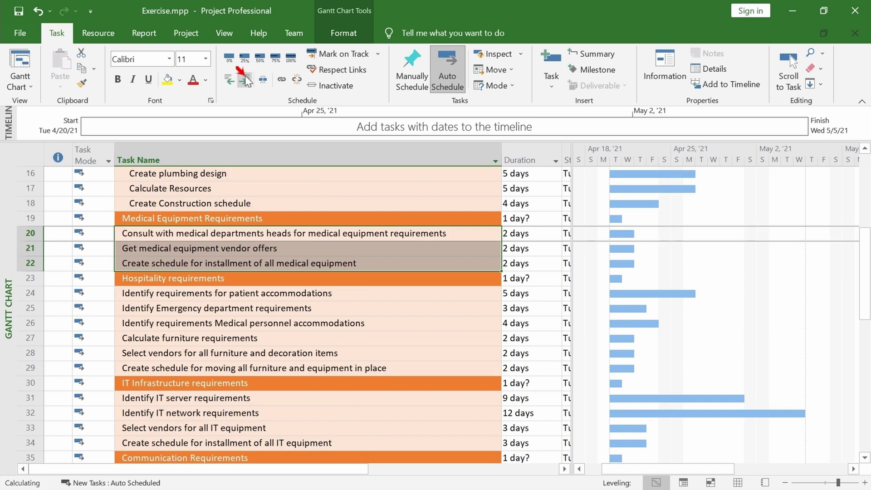
Indent tasks 24–29 under Hospitality requirements and tasks 31–34 under IT Infrastructure requirements.
click(210, 292)
drag(217, 320, 228, 368)
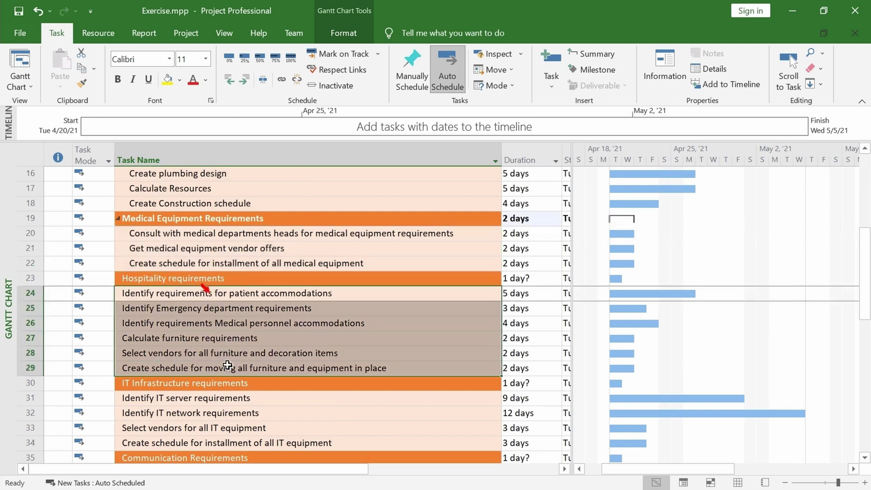
click(246, 77)
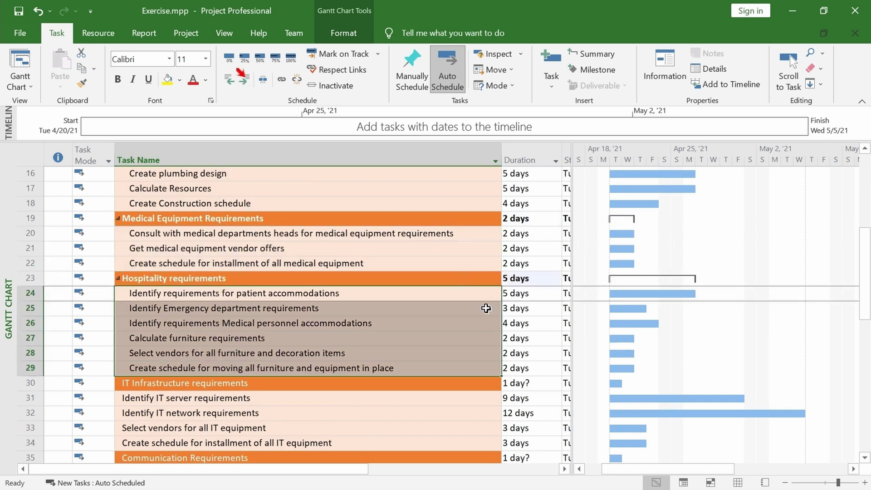
scroll(487, 308, down, 3)
drag(148, 264, 163, 306)
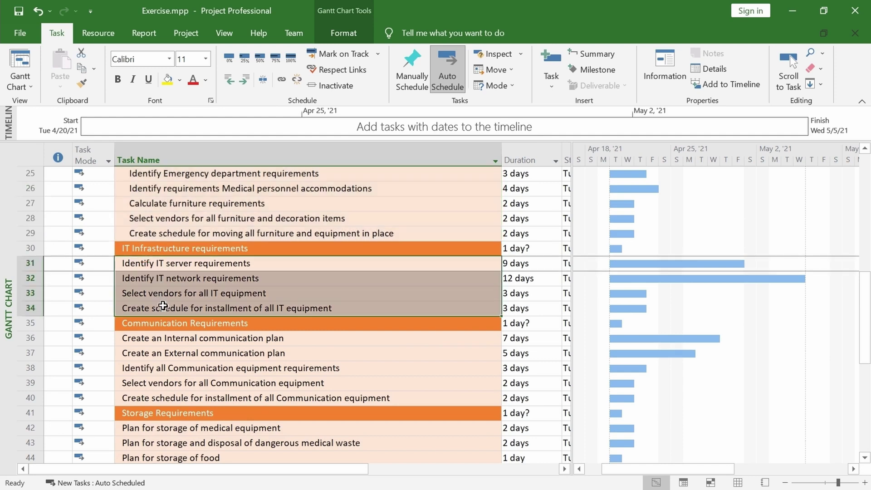
click(245, 79)
Indent tasks 36–40 under Communication Requirements and tasks 42–51 under Storage Requirements.
drag(171, 338, 187, 394)
click(243, 80)
scroll(405, 316, down, 5)
drag(150, 204, 210, 330)
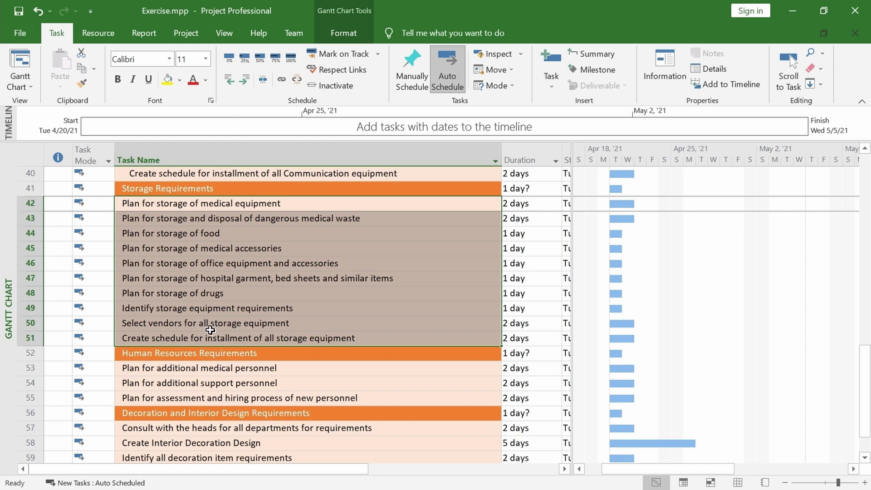
click(244, 83)
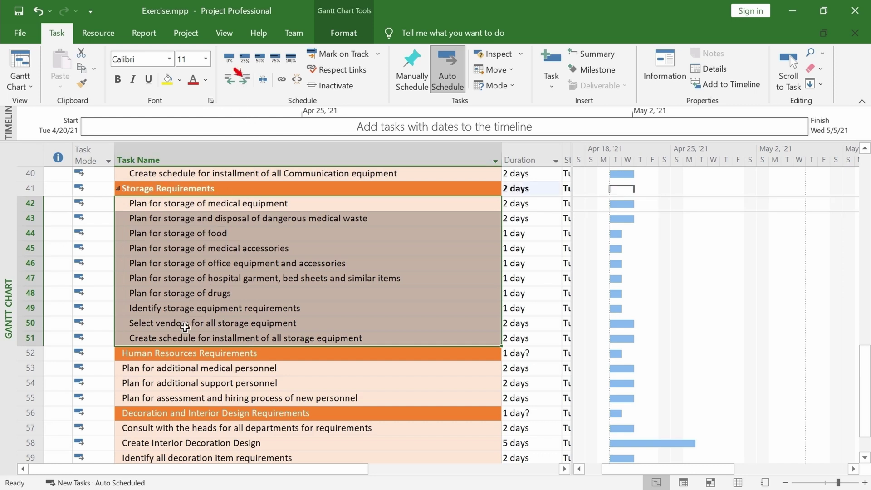
Indent tasks 53–55 under Human Resources Requirements and tasks 57–61 under Decoration and Interior Design Requirements.
drag(162, 366, 172, 398)
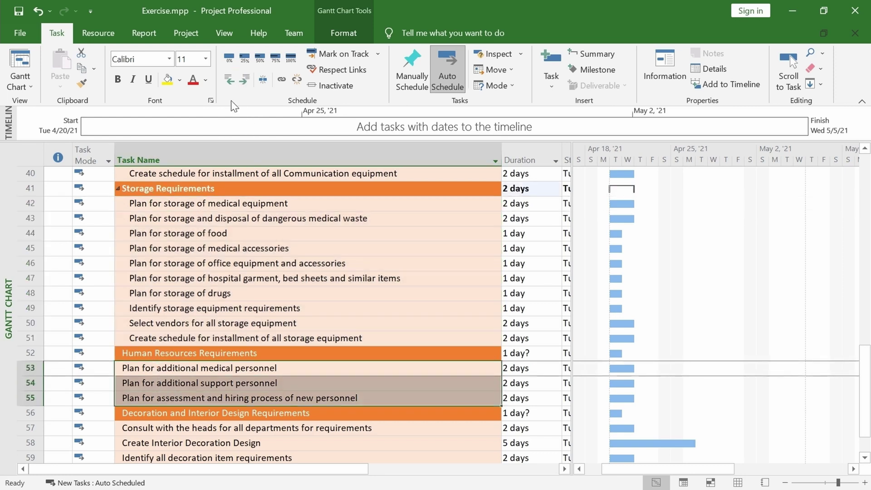
click(244, 80)
scroll(314, 302, down, 4)
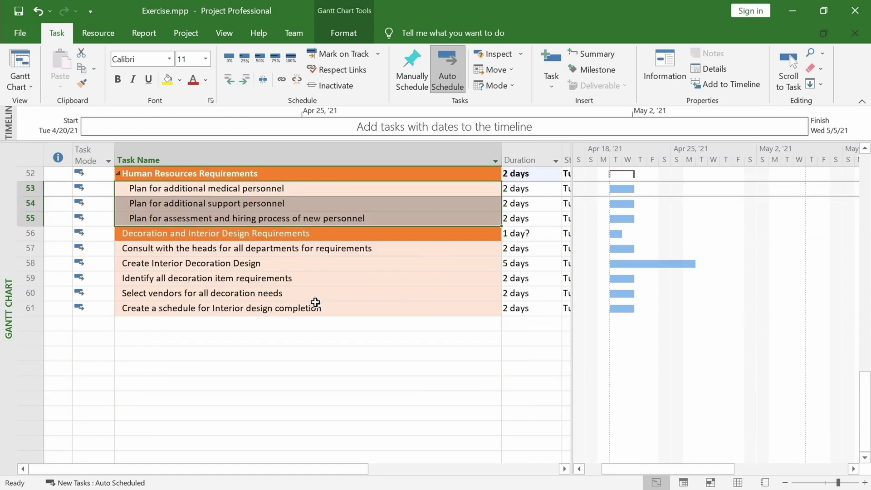
drag(168, 248, 194, 306)
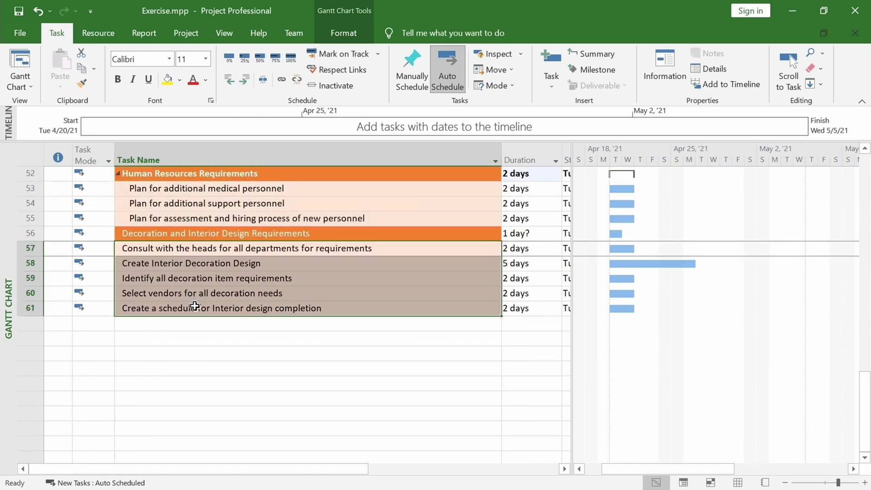
click(244, 80)
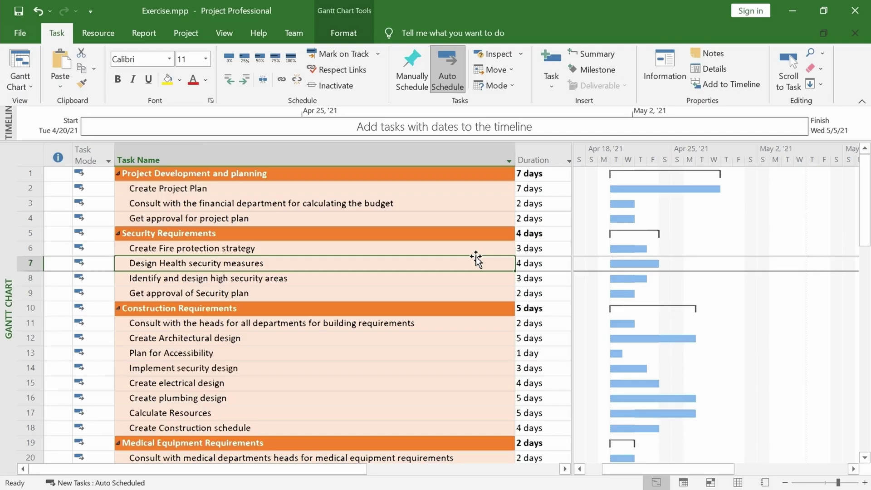
Insert a new summary task that groups tasks 42–45, from storage of medical equipment to storage of drugs.
scroll(476, 259, down, 5)
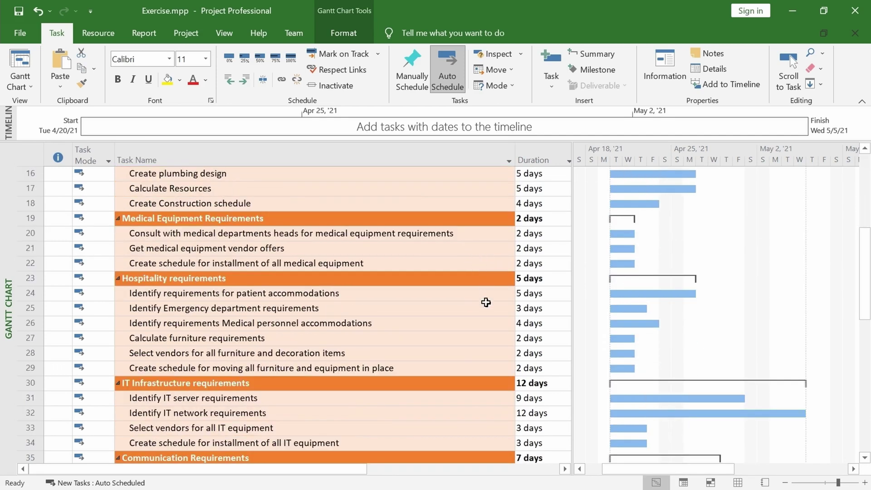
scroll(487, 302, down, 4)
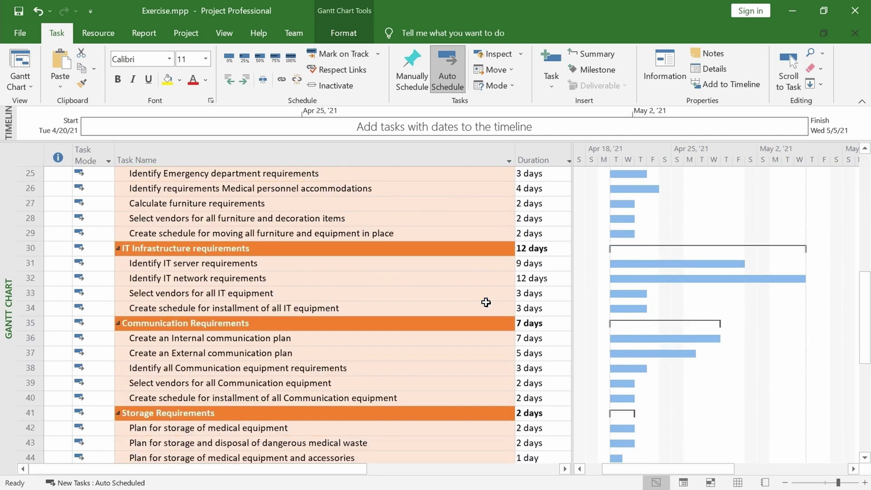
scroll(486, 302, down, 1)
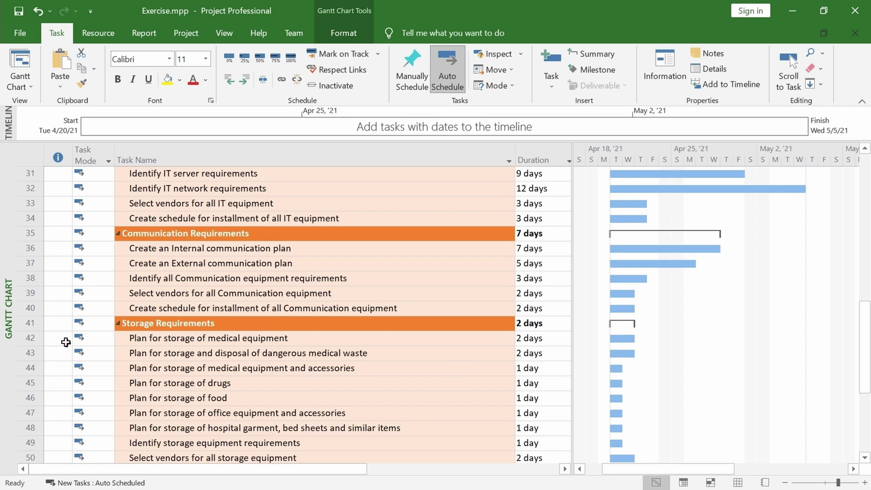
click(29, 338)
drag(29, 338, 30, 382)
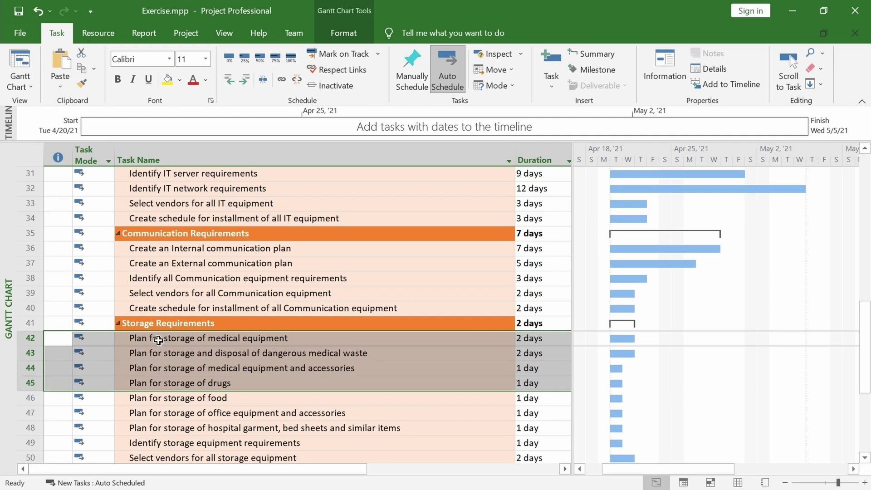
click(594, 53)
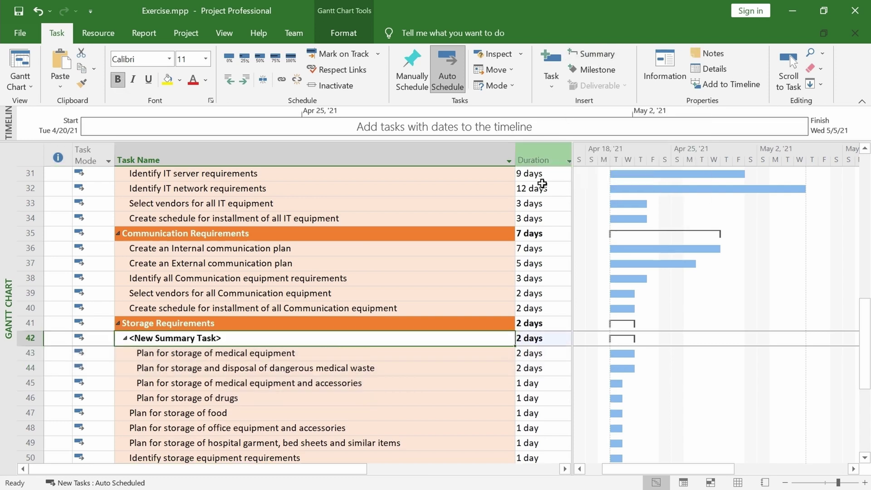
Rename the new summary task under Storage Requirements as "Medical Storage Requirements".
click(232, 339)
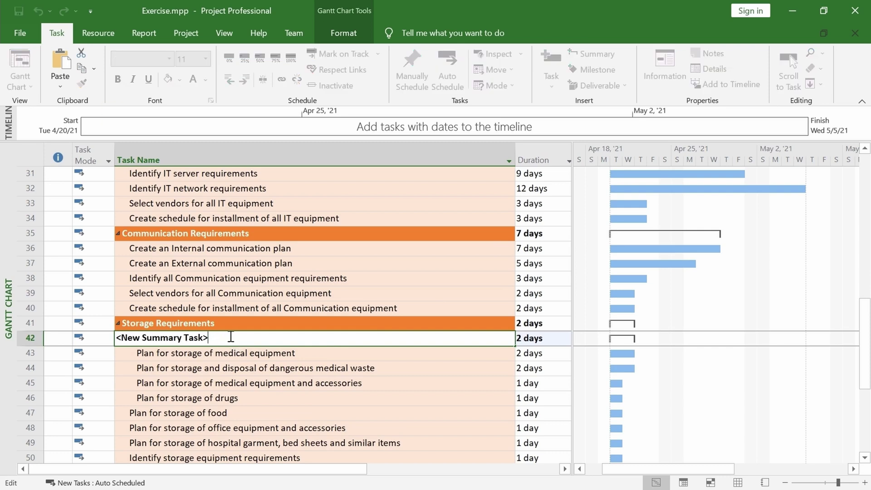
key(BackSpace)
key(BackSpace)
key(BackSpace)
key(BackSpace)
key(BackSpace)
key(BackSpace)
key(BackSpace)
key(BackSpace)
key(BackSpace)
key(BackSpace)
key(BackSpace)
key(BackSpace)
key(BackSpace)
key(BackSpace)
key(BackSpace)
key(BackSpace)
key(BackSpace)
key(BackSpace)
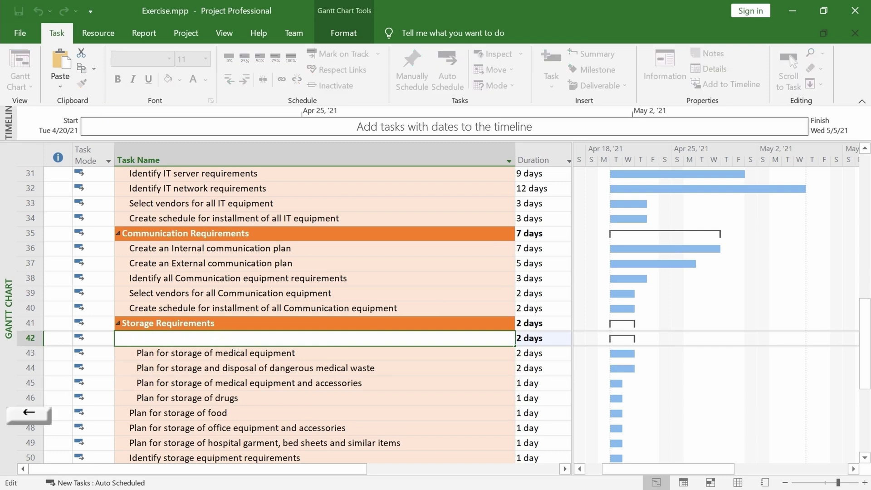
text(Medical Storage)
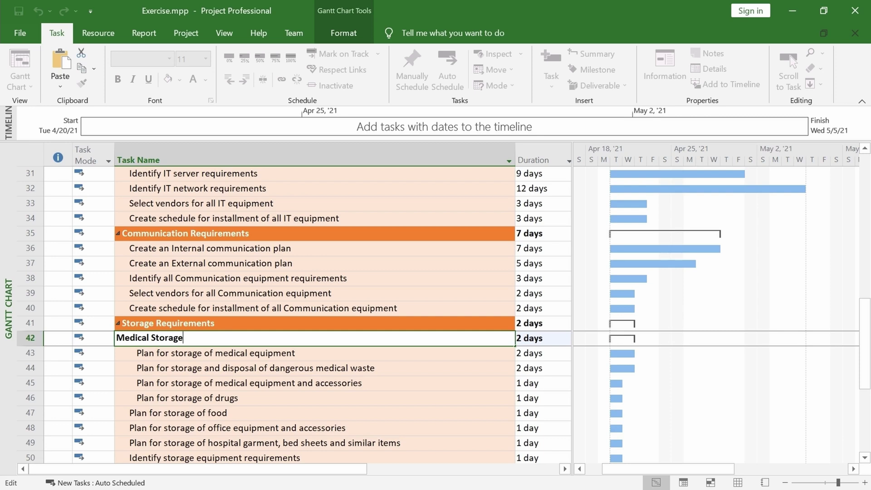
text( Req)
text(uirements)
key(Return)
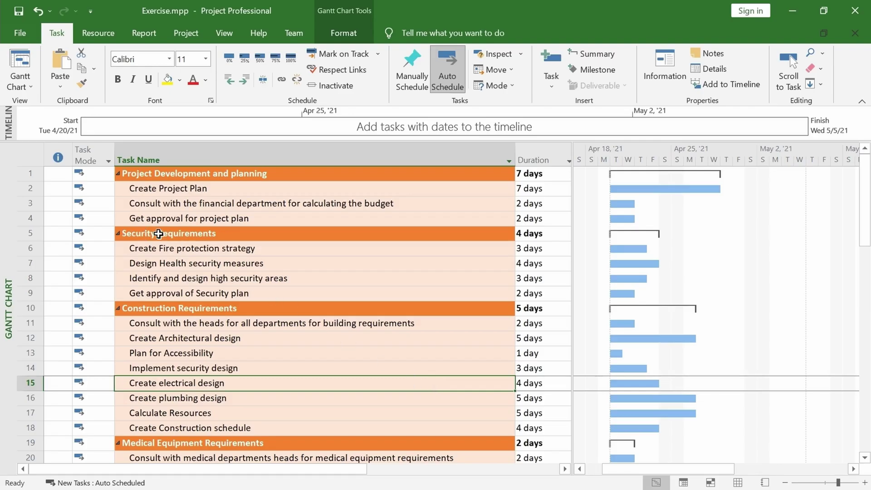
Set the duration of the Security Requirements summary task to 6 days.
click(530, 233)
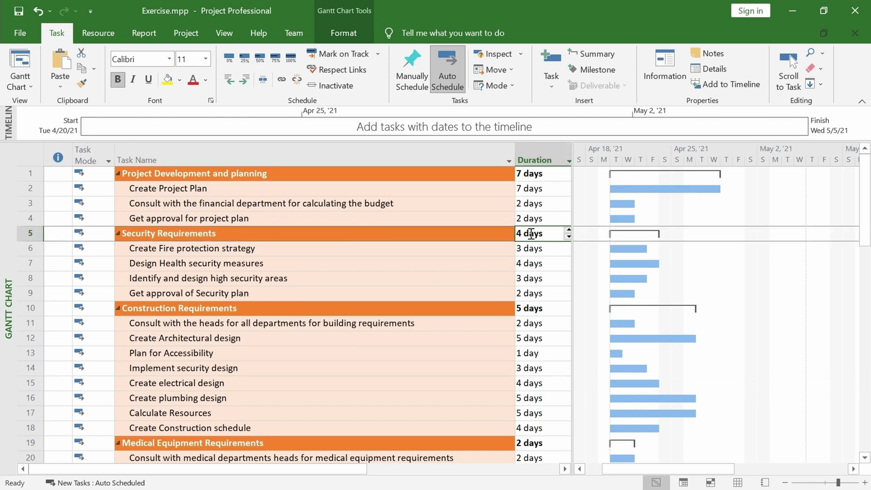
text(6)
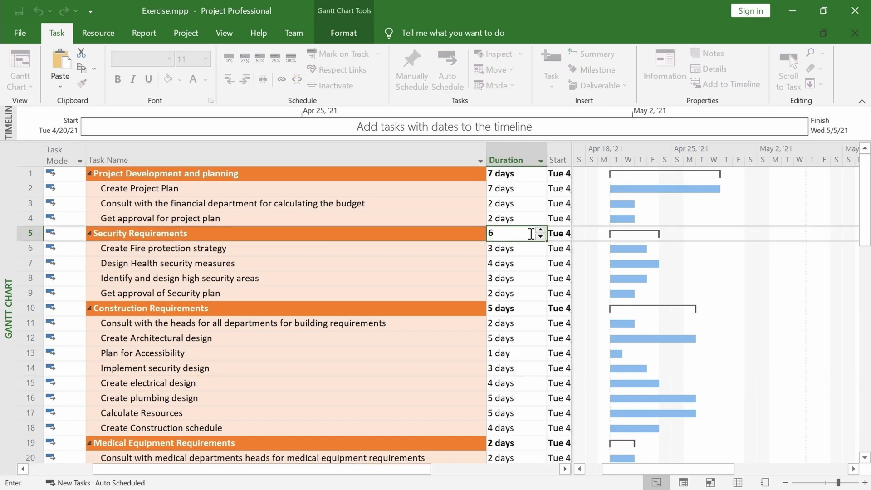
key(Return)
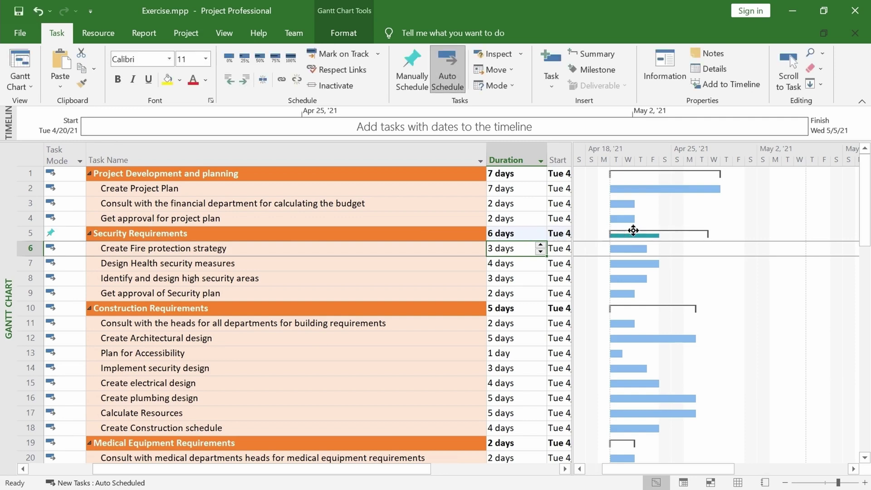
mouse_move(660, 230)
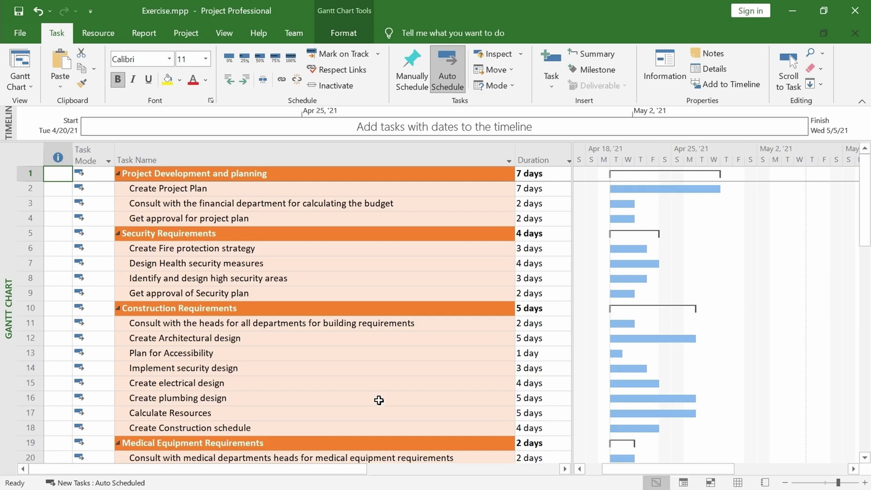
Set the duration of the Security Requirements summary task to 3 days.
click(29, 232)
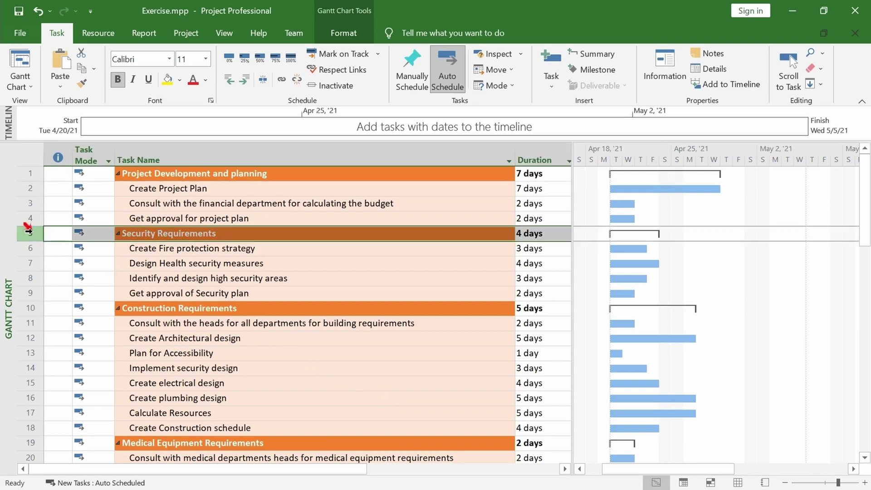
click(49, 234)
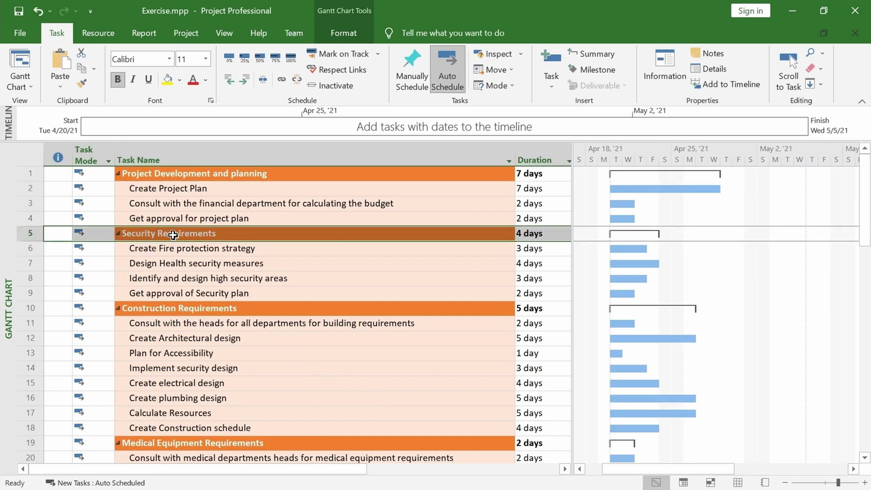
click(532, 234)
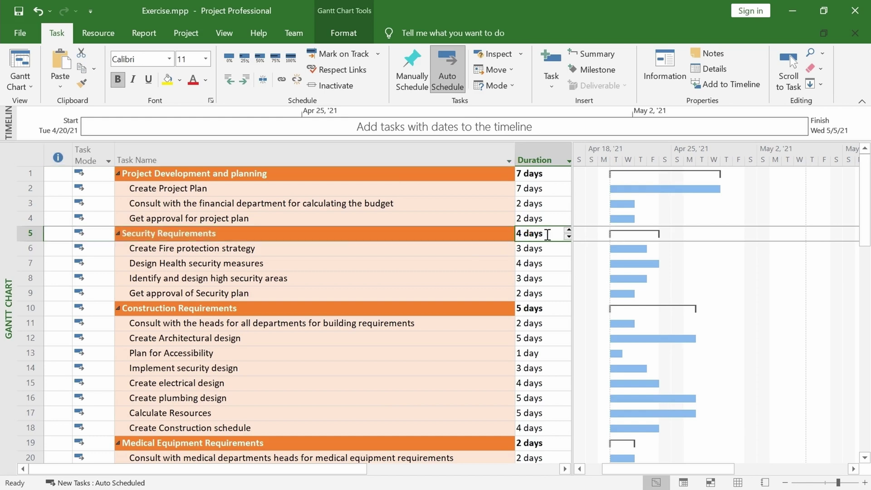
text(3)
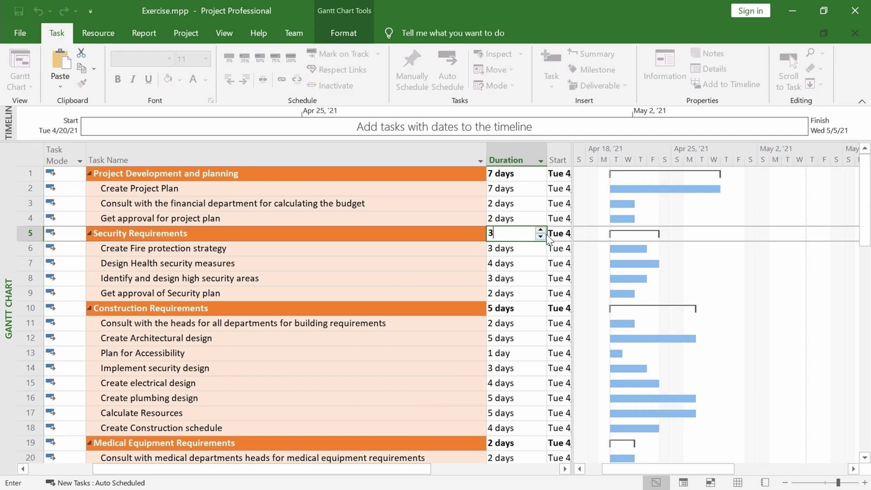
key(Return)
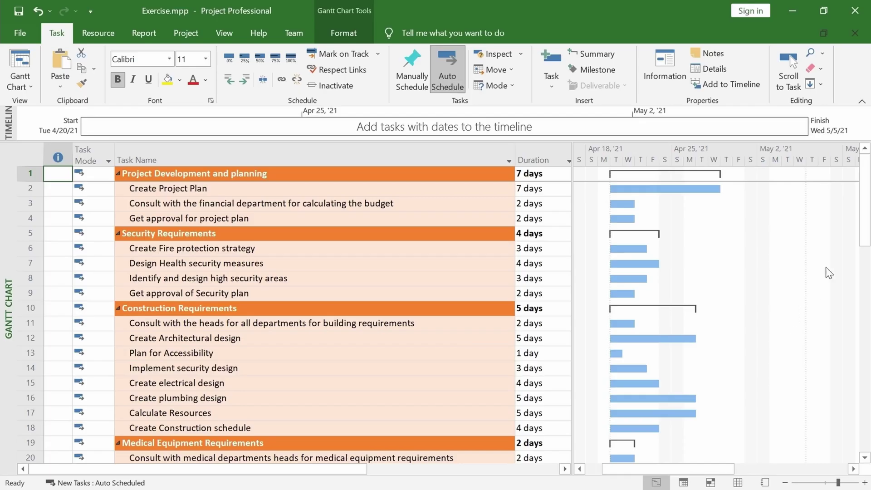
Insert a new milestone in the empty row after the last task, the schedule for Interior design completion.
drag(861, 216, 864, 419)
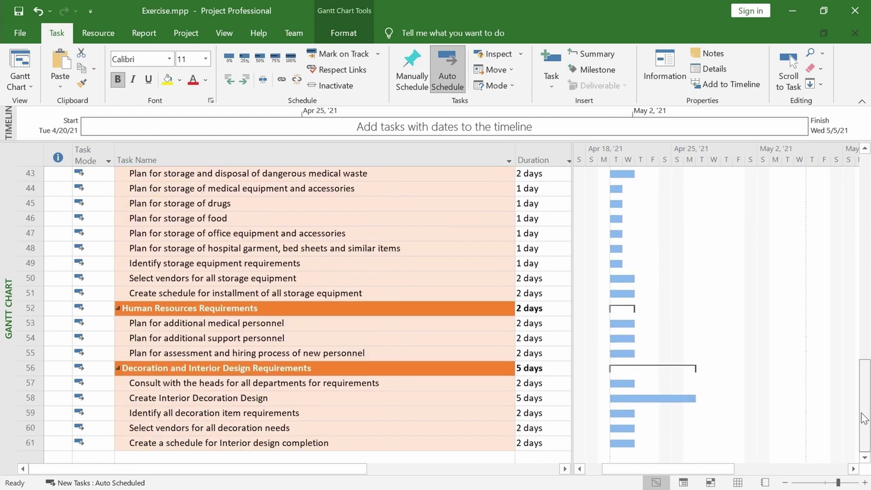
click(133, 456)
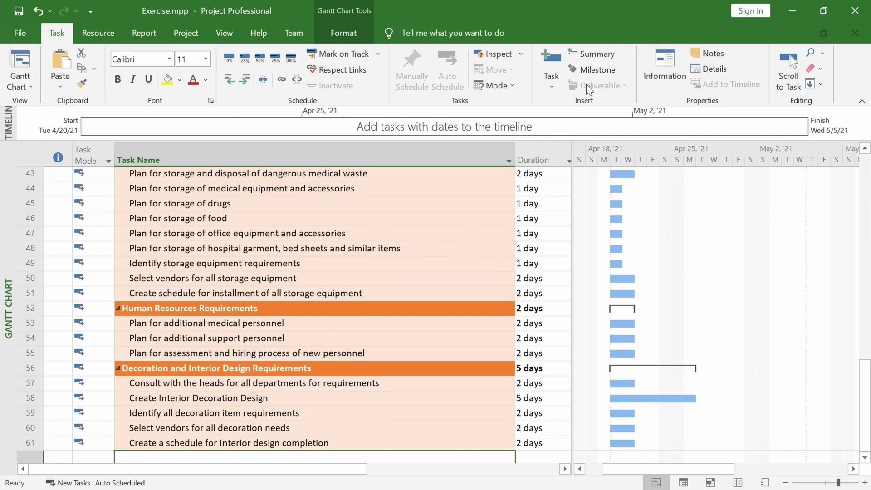
click(590, 69)
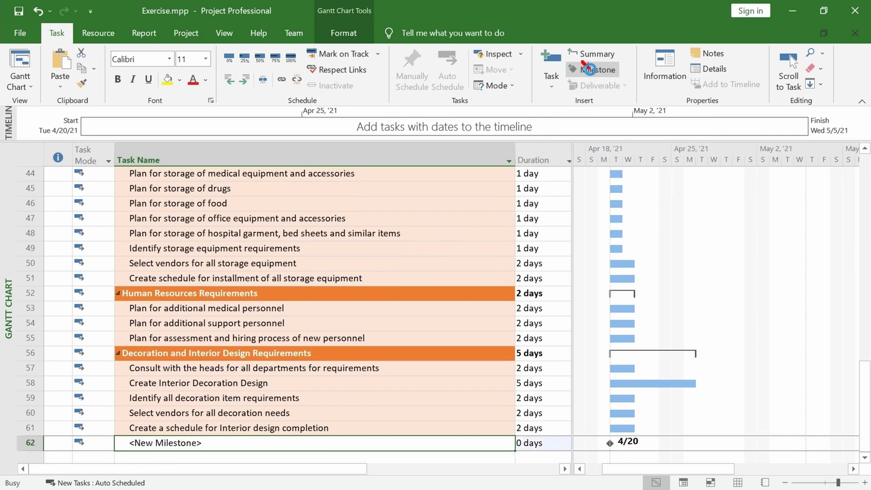
Rename the new milestone at the end of the task list as "Project Finished".
click(206, 444)
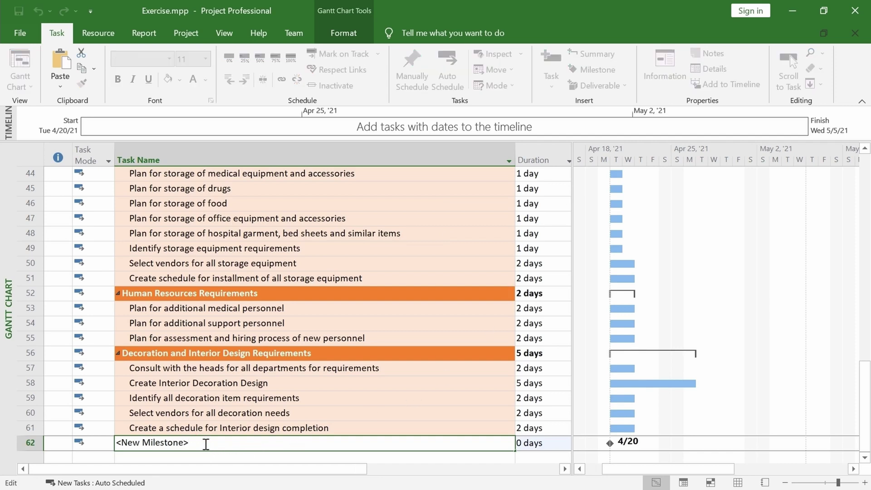
key(BackSpace)
key(BackSpace)
key(BackSpace)
key(BackSpace)
key(BackSpace)
key(BackSpace)
key(BackSpace)
key(BackSpace)
key(BackSpace)
key(BackSpace)
key(BackSpace)
key(BackSpace)
key(BackSpace)
key(BackSpace)
key(BackSpace)
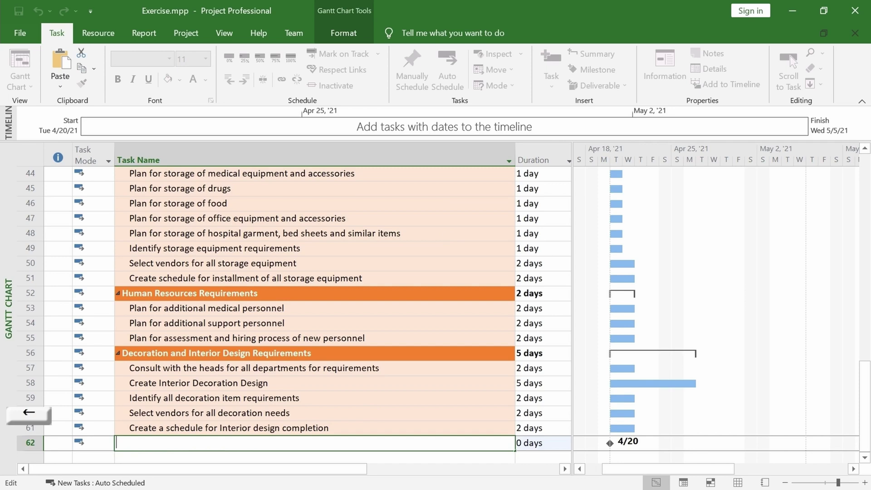
text(Projec)
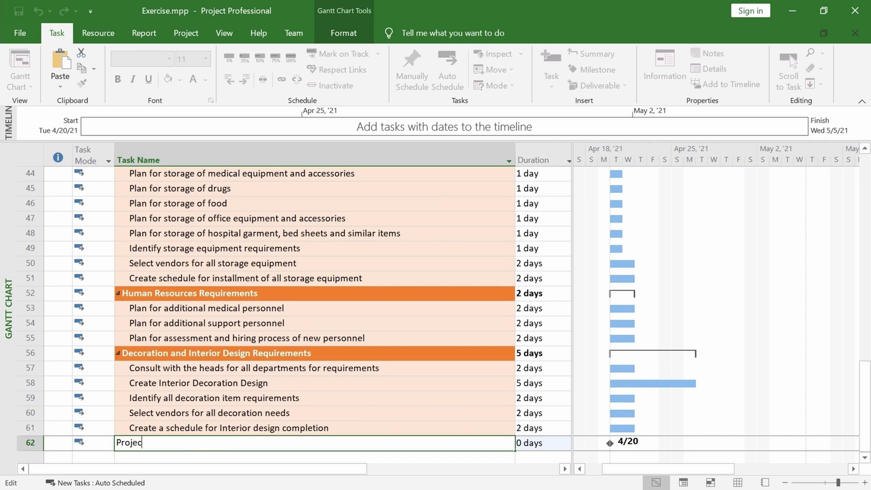
text(t Finished)
key(Return)
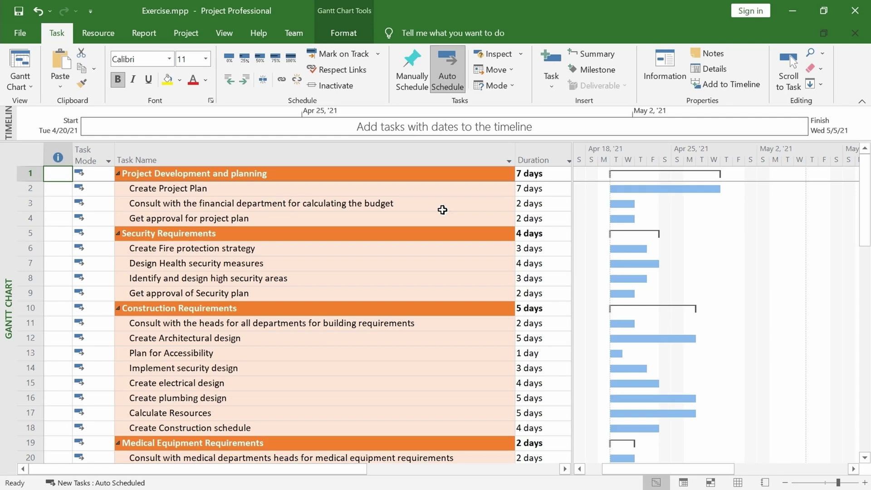
Turn the Project Finished task at the end of the plan into a milestone by setting its duration to 0.
drag(866, 181, 866, 403)
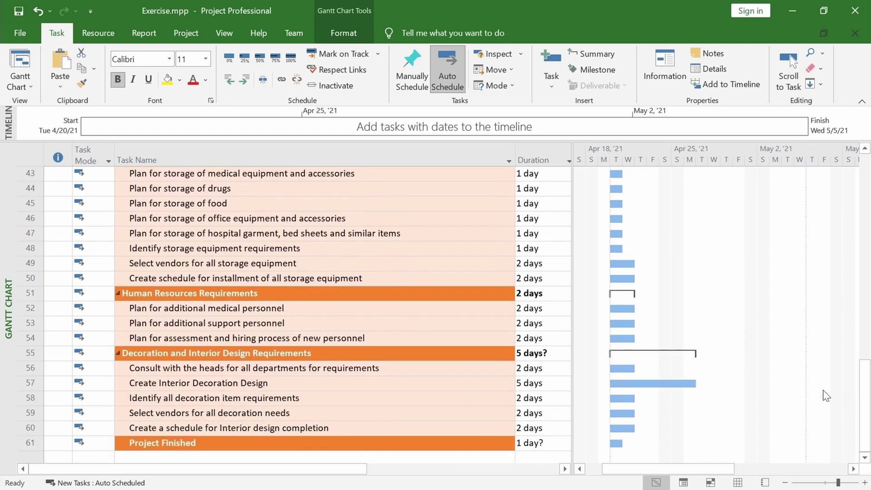
click(180, 443)
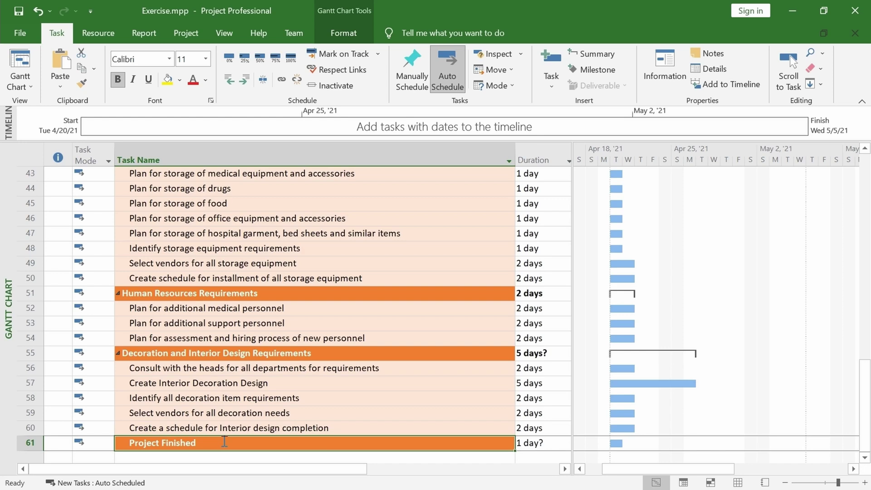
click(527, 443)
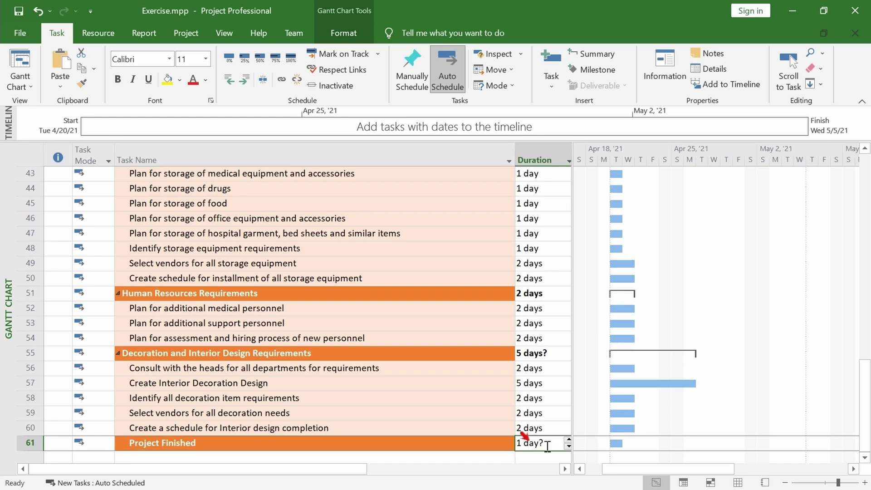
text(0)
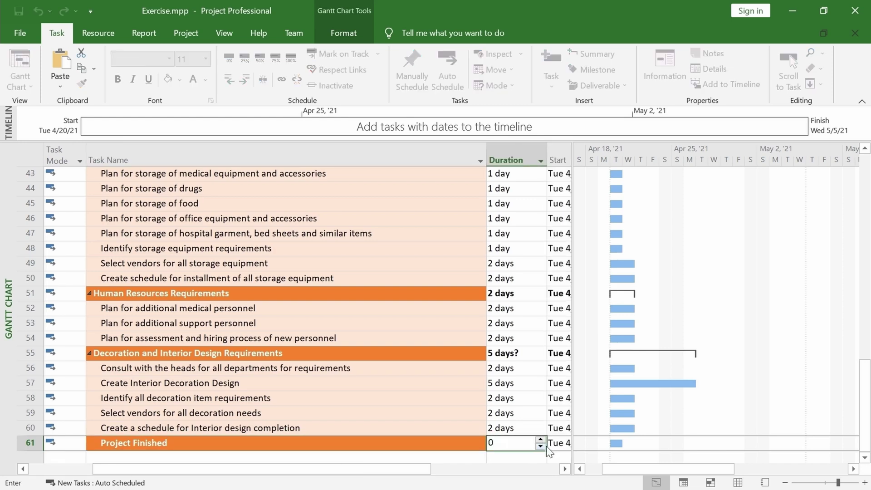
key(Return)
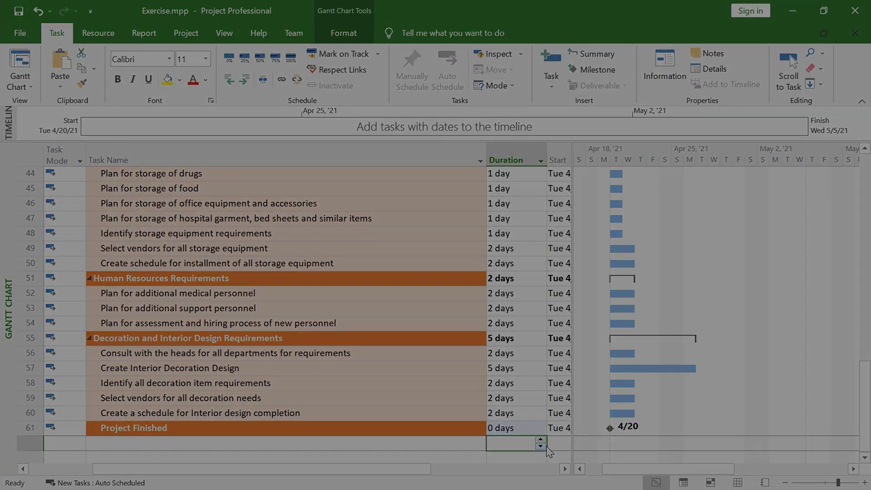